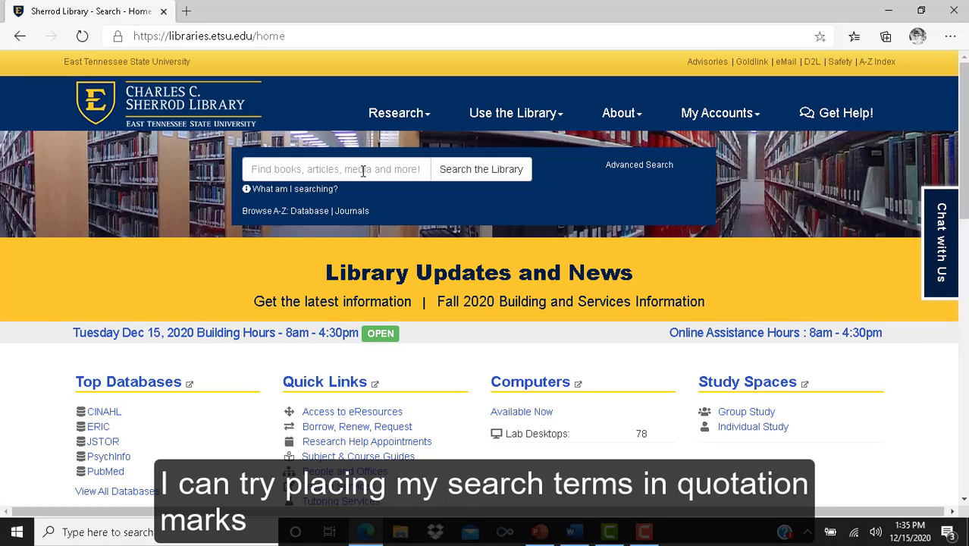
# Search the library for the quoted phrase "Aran Sweater" using the autocomplete suggestion
pyautogui.click(363, 171)
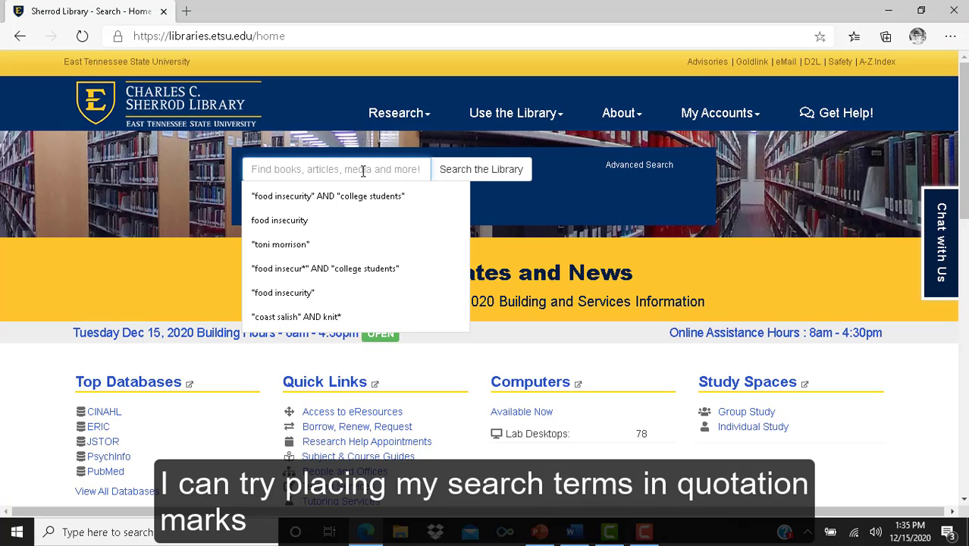
pyautogui.write('"ara')
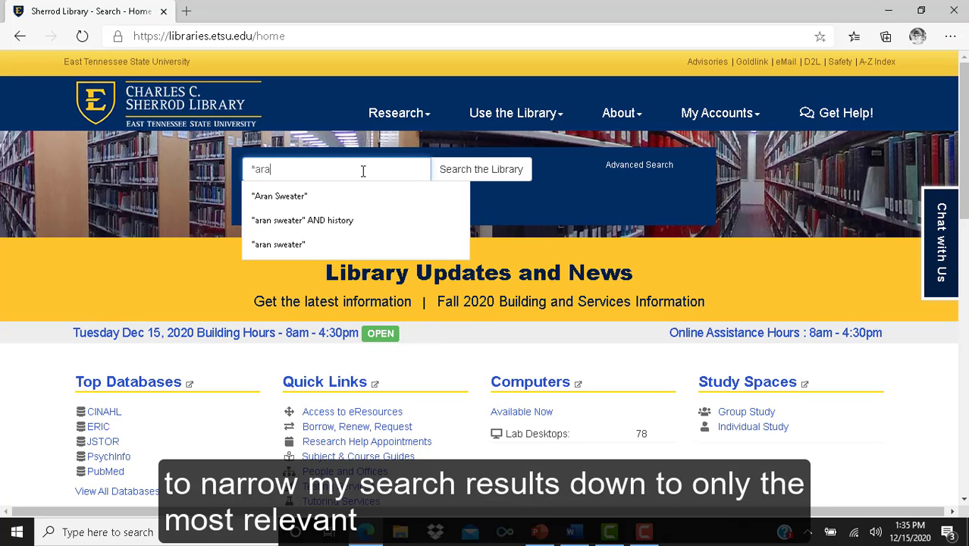
pyautogui.click(341, 195)
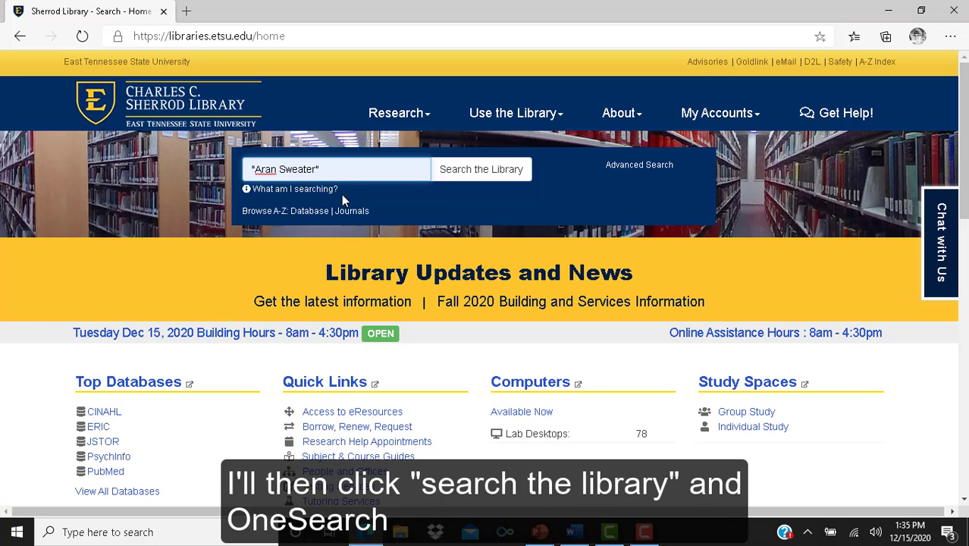
pyautogui.click(464, 182)
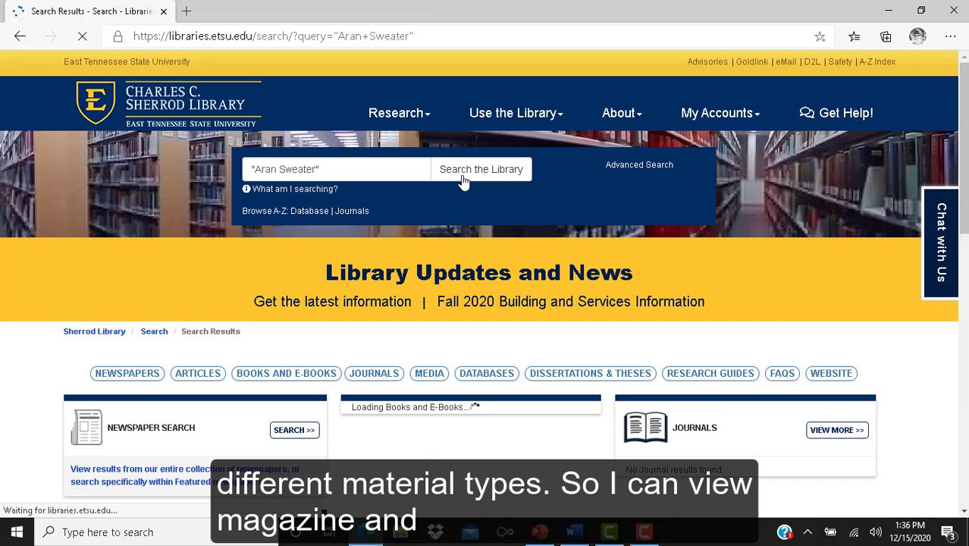
# Browse the material-type result boxes, then run the Newspaper Search for "Aran Sweater"
pyautogui.scroll(-2, 937, 123)
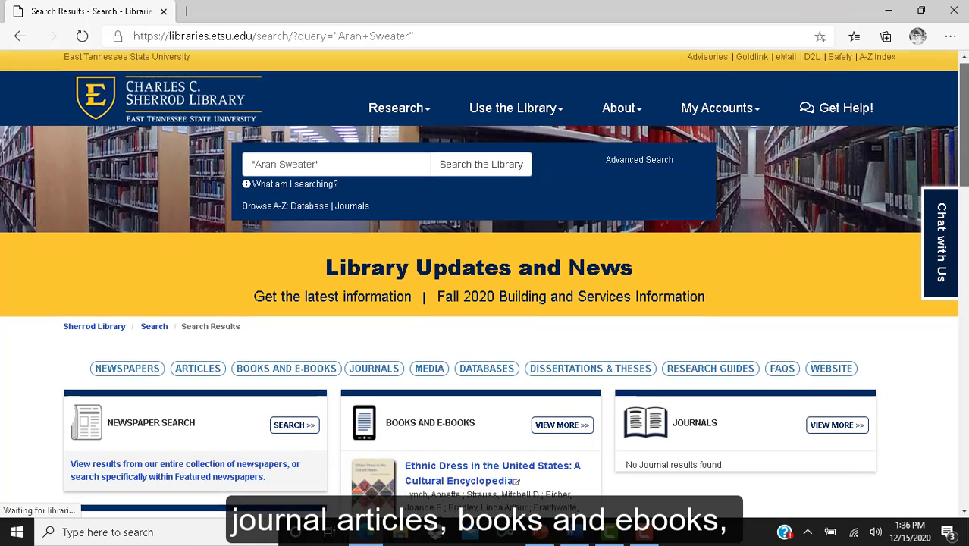
pyautogui.scroll(-3, 485, 270)
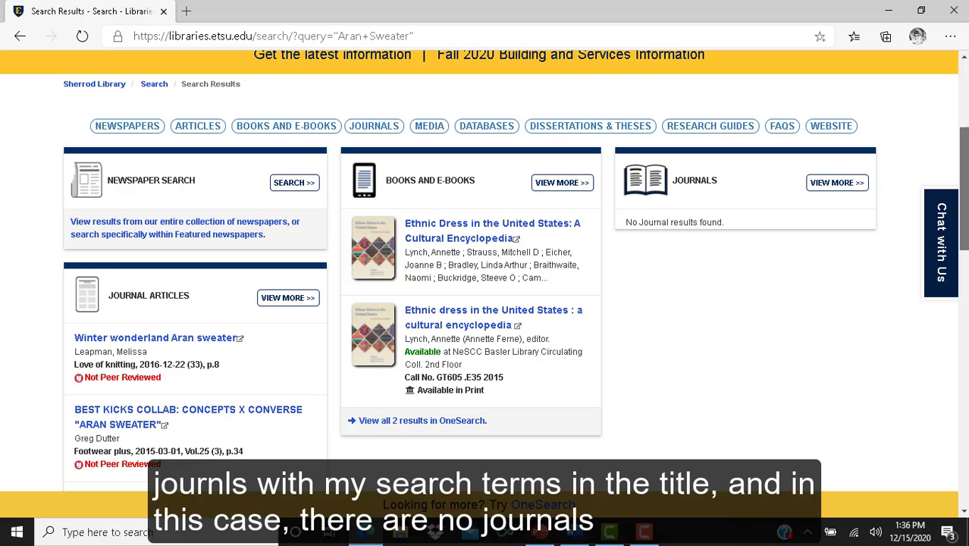
pyautogui.scroll(-1, 483, 271)
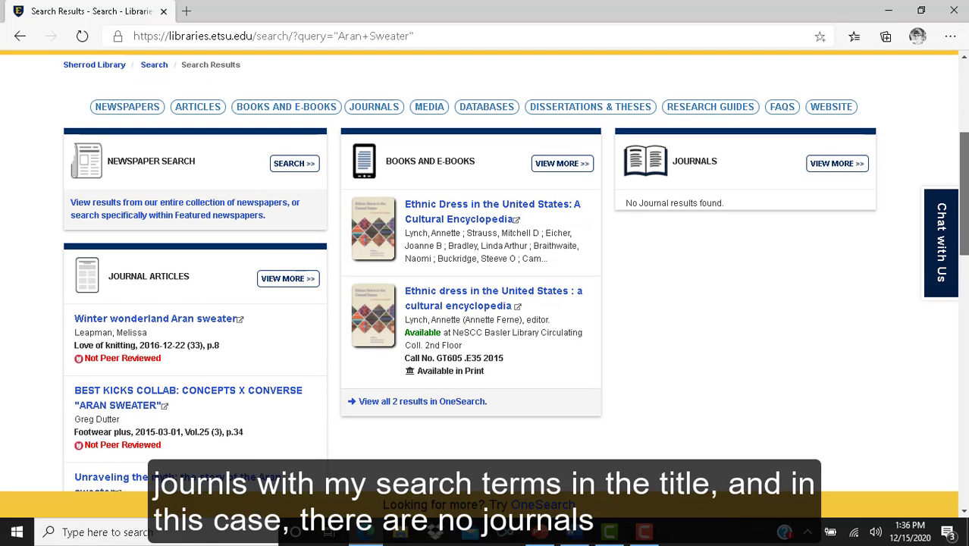
pyautogui.scroll(-3, 267, 213)
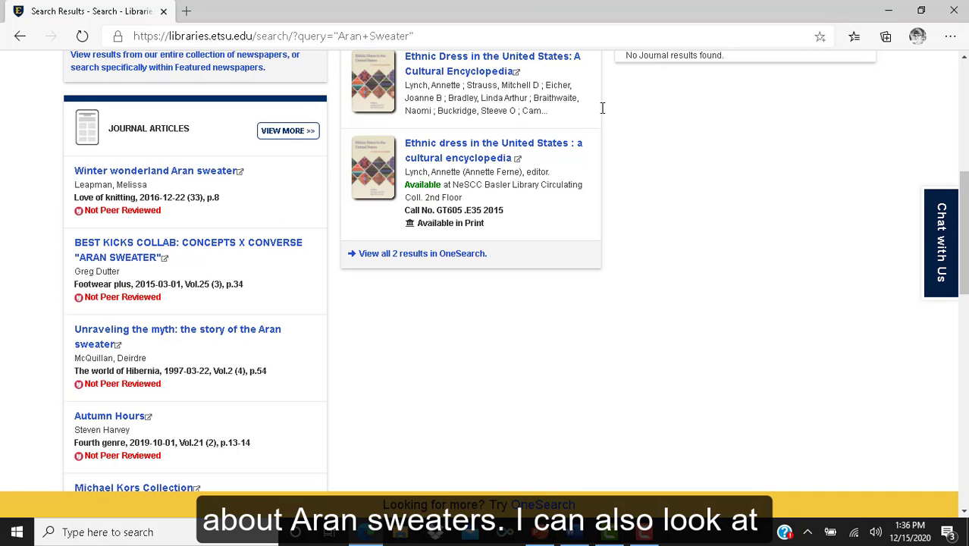
pyautogui.scroll(2, 965, 240)
pyautogui.scroll(1, 965, 239)
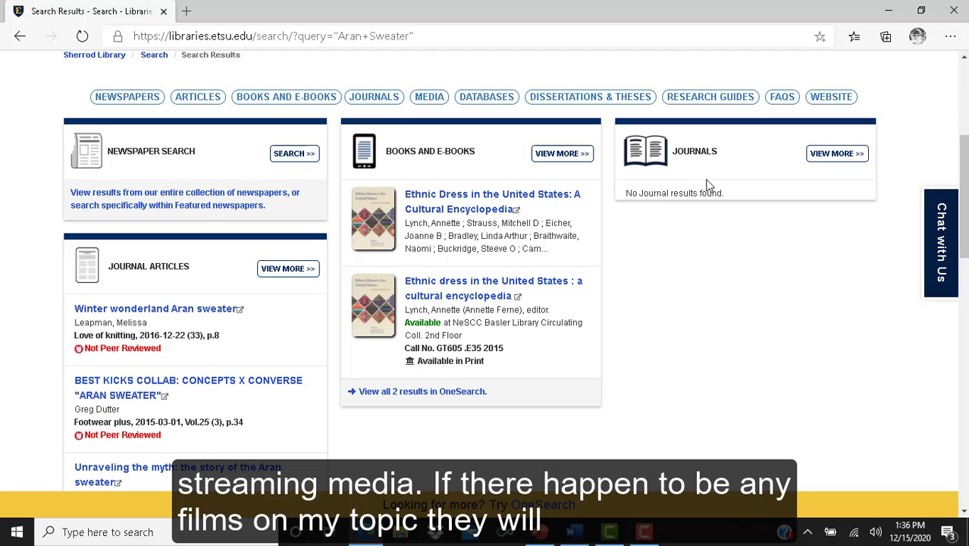
pyautogui.scroll(-10, 299, 307)
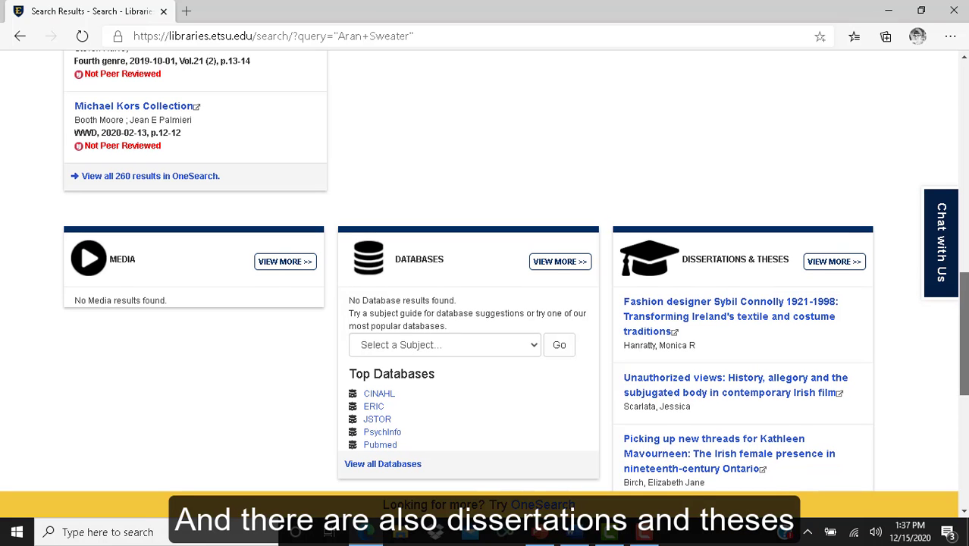
pyautogui.scroll(1, 485, 273)
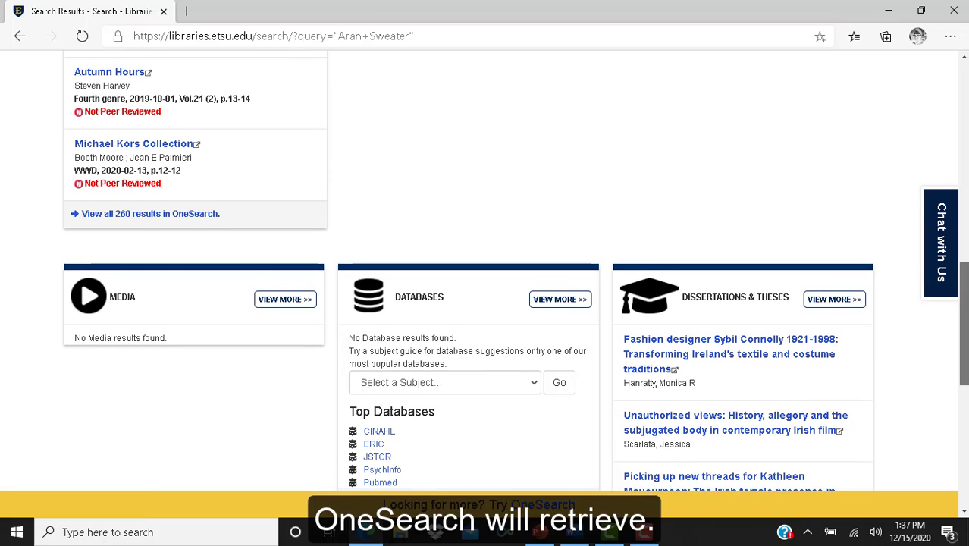
pyautogui.scroll(1, 486, 273)
pyautogui.scroll(6, 485, 273)
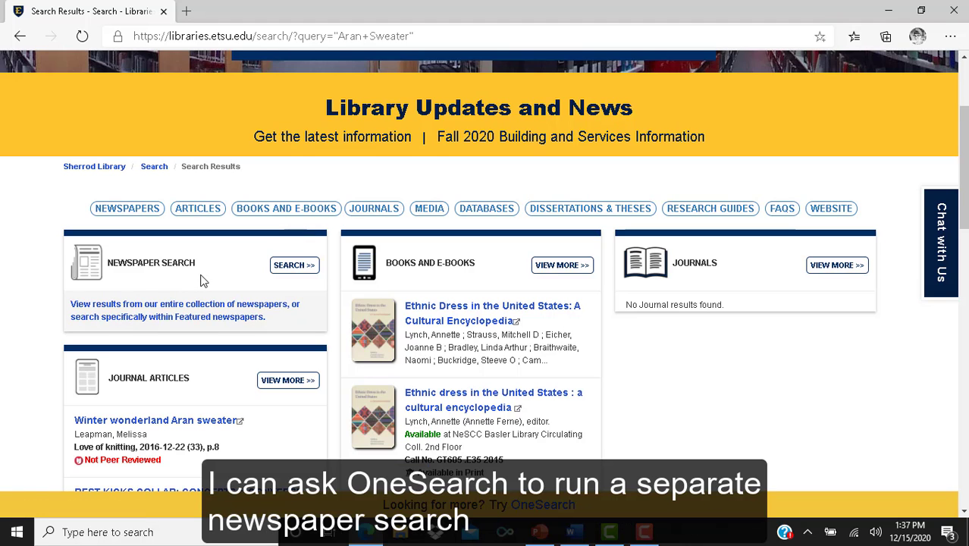
pyautogui.click(292, 267)
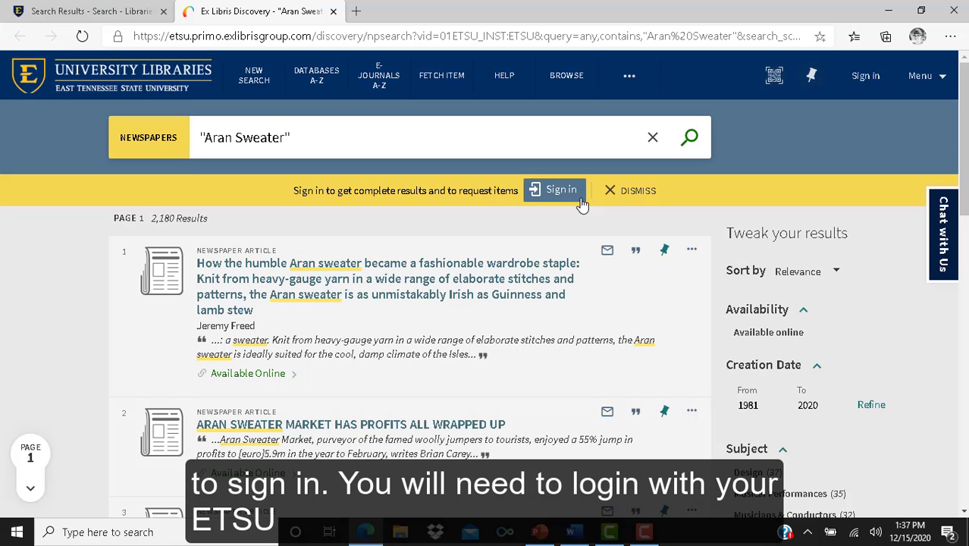
# Sign in from the results banner, choosing East Tennessee State University as the login institution
pyautogui.click(581, 203)
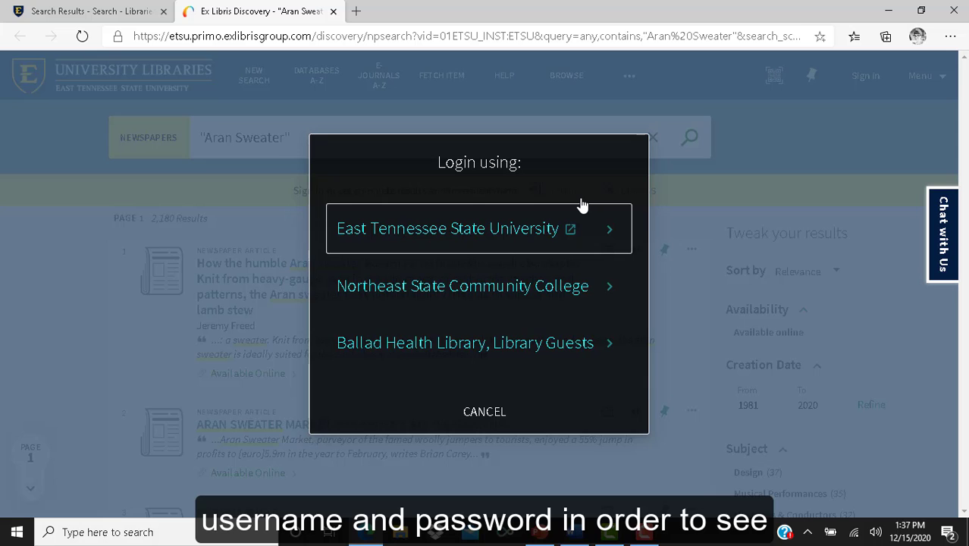
pyautogui.click(537, 227)
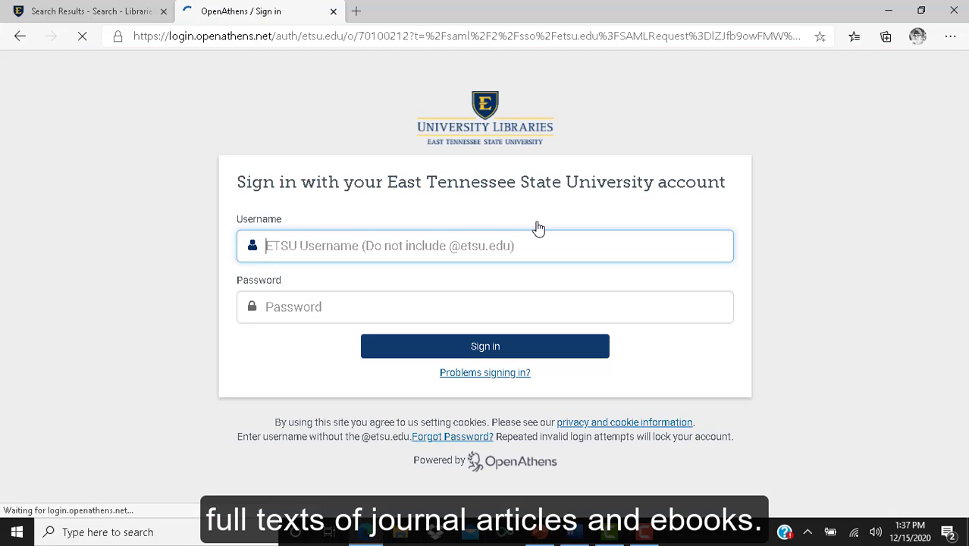
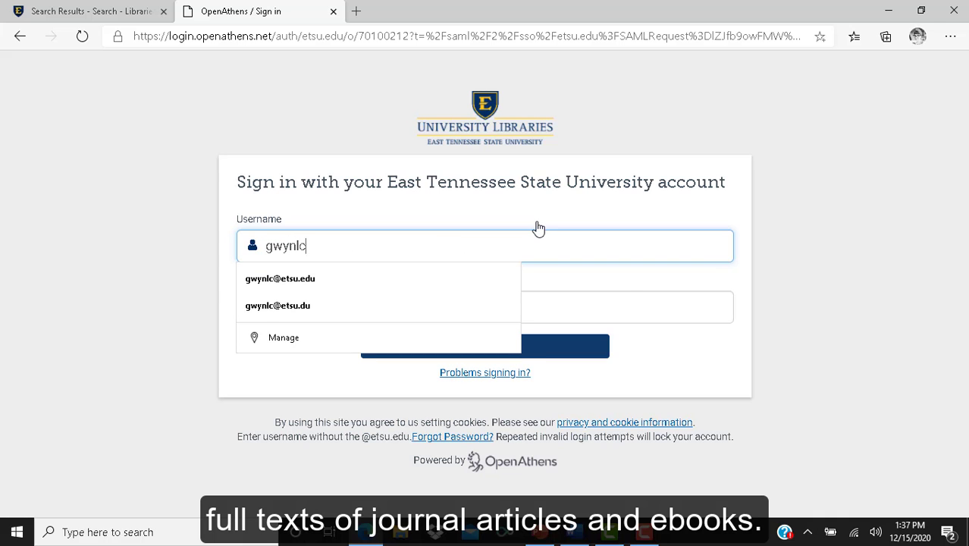
# Enter the ETSU account username and move to the password field
pyautogui.press('Tab')
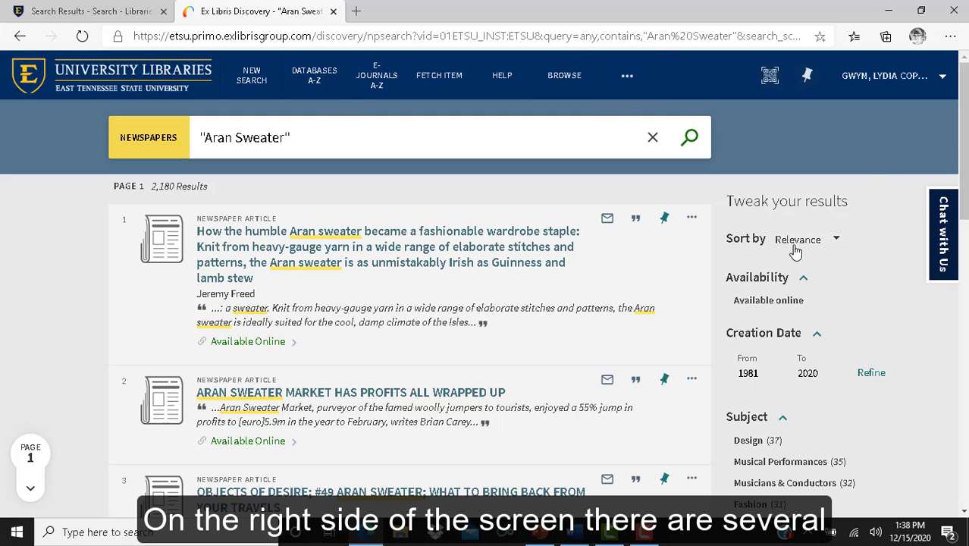
# Set the Creation Date range to 2010–2020 and refine the results
pyautogui.moveTo(964, 151); pyautogui.dragTo(964, 191)
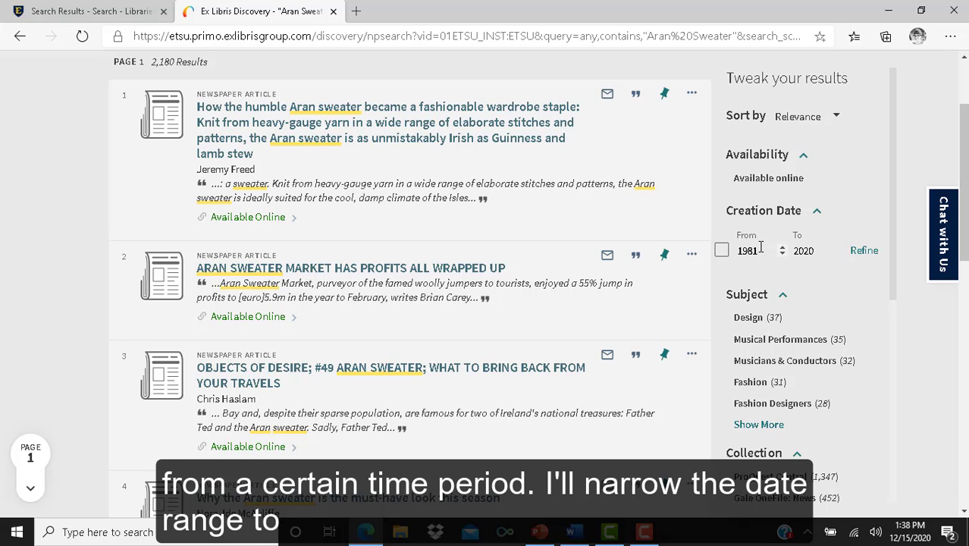
pyautogui.click(760, 248)
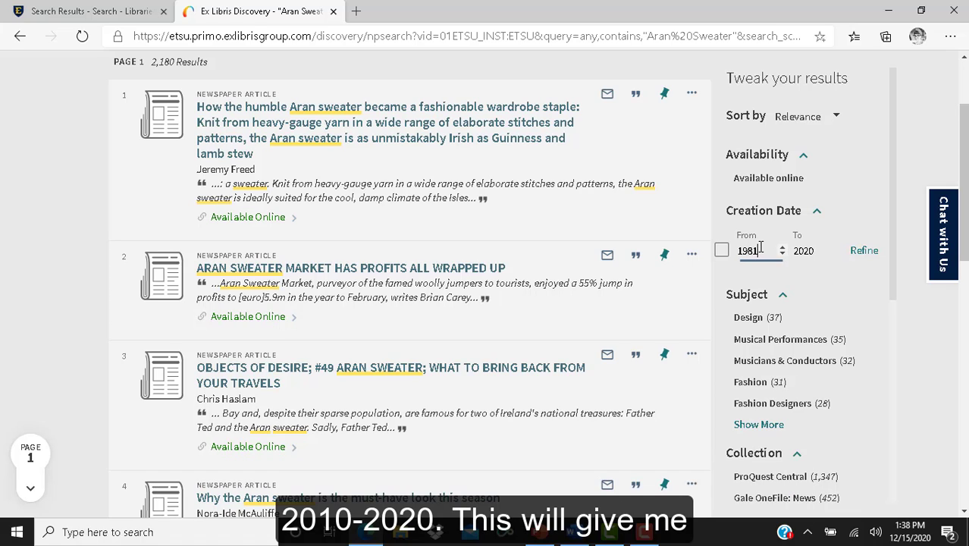
pyautogui.press('BackSpace')
pyautogui.press('BackSpace')
pyautogui.press('BackSpace')
pyautogui.press('BackSpace')
pyautogui.write('2010')
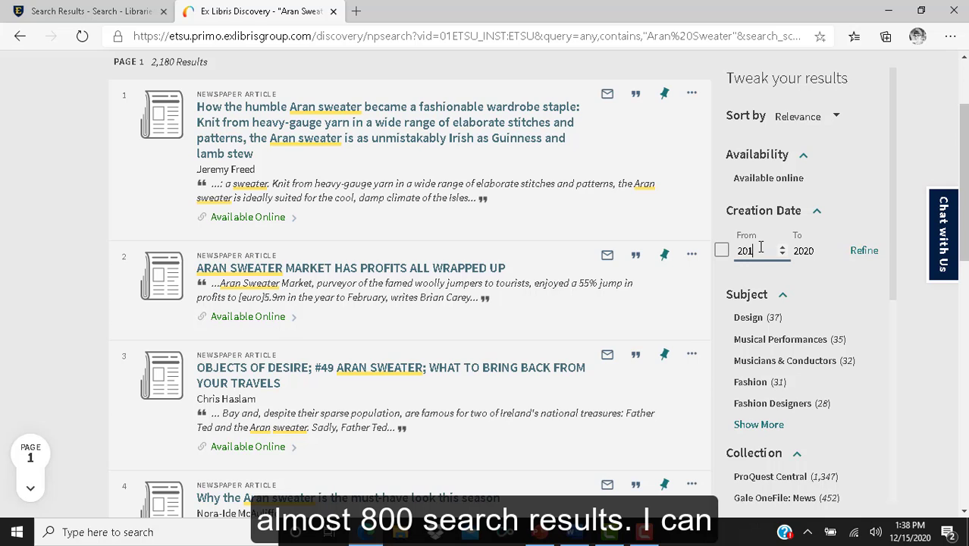
pyautogui.click(868, 256)
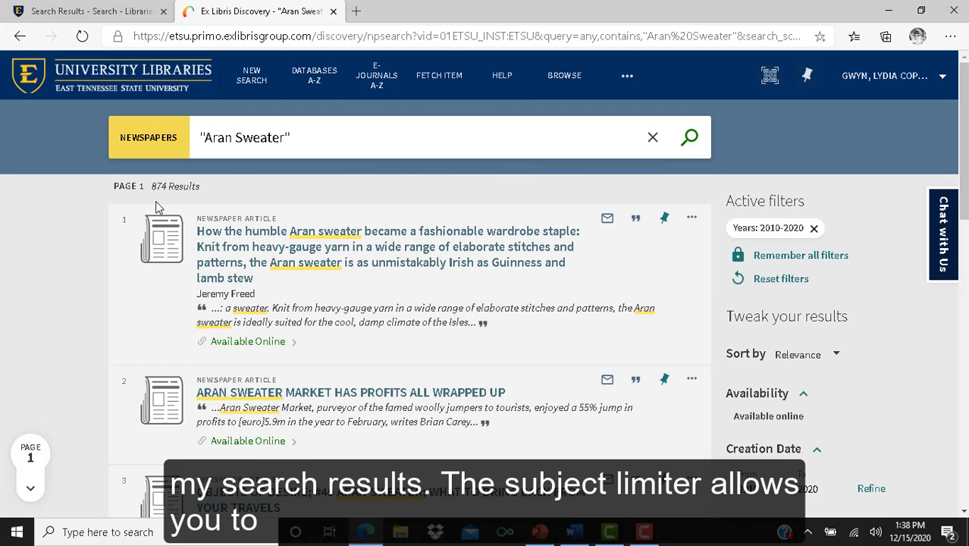
# Limit the newspaper results to English-language items
pyautogui.scroll(-5, 156, 201)
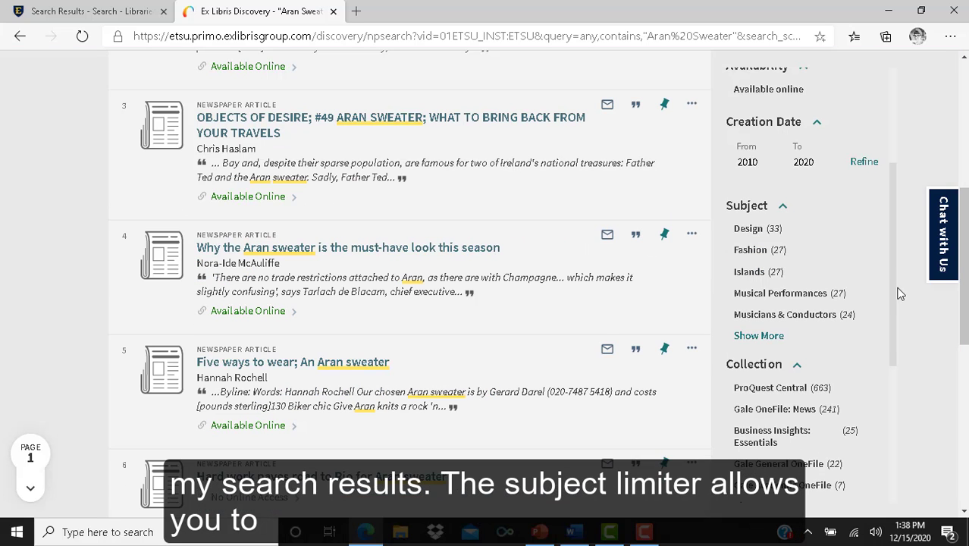
pyautogui.click(758, 326)
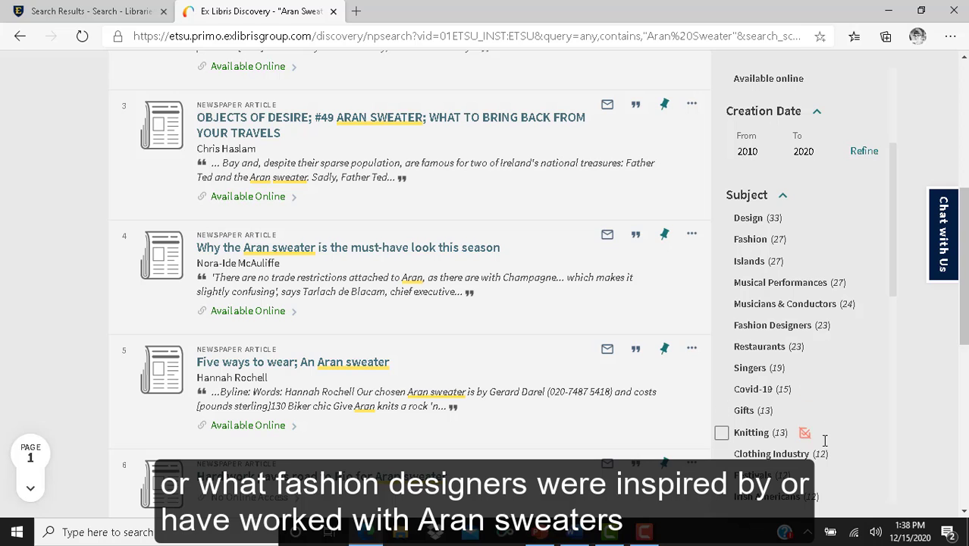
pyautogui.scroll(5, 817, 465)
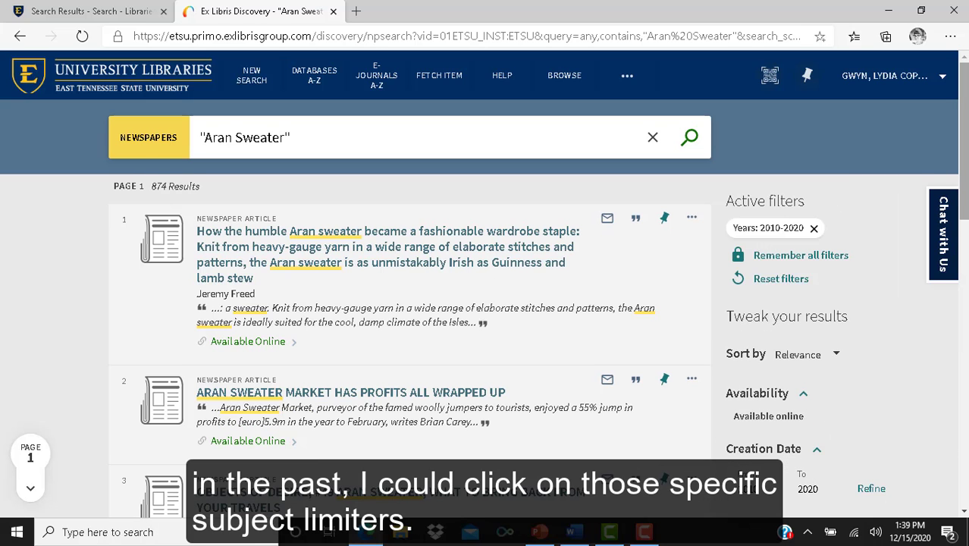
pyautogui.scroll(-2, 840, 220)
pyautogui.scroll(-3, 900, 218)
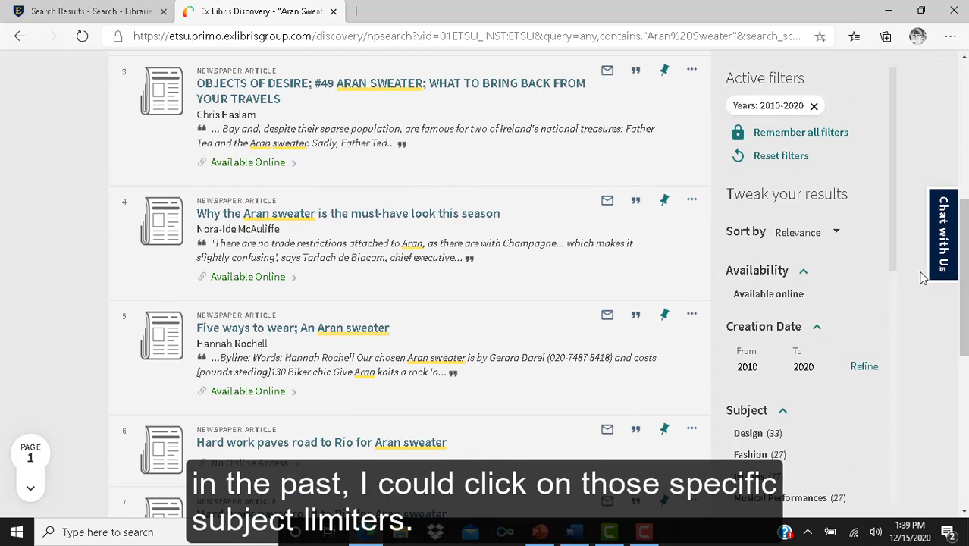
pyautogui.scroll(-1, 899, 248)
pyautogui.scroll(-5, 900, 303)
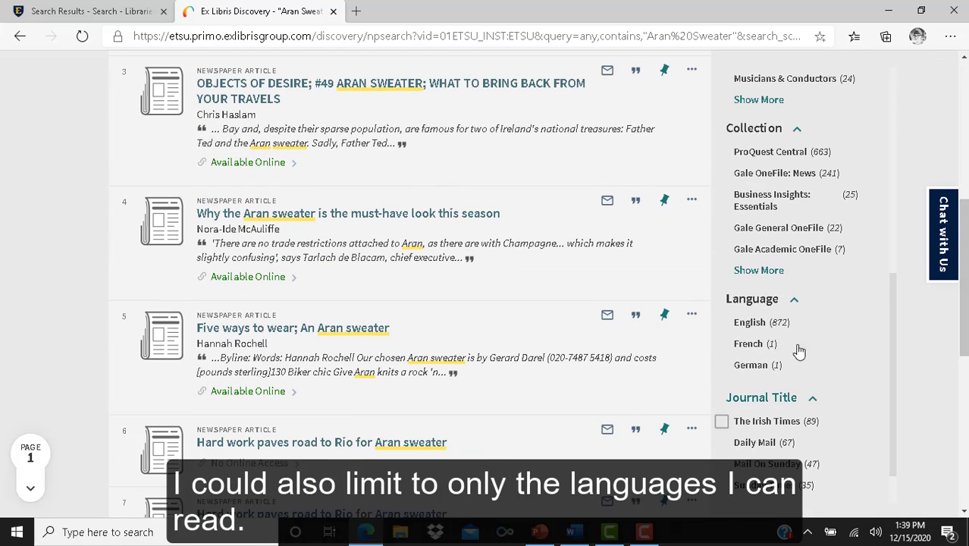
pyautogui.click(758, 323)
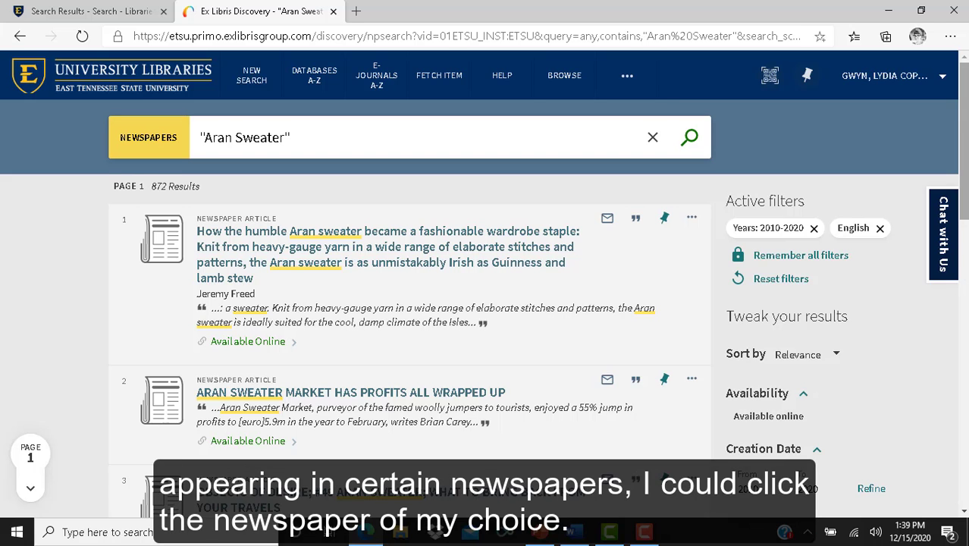
# Add The Irish Times as a Journal Title filter
pyautogui.scroll(-3, 912, 290)
pyautogui.scroll(-2, 888, 226)
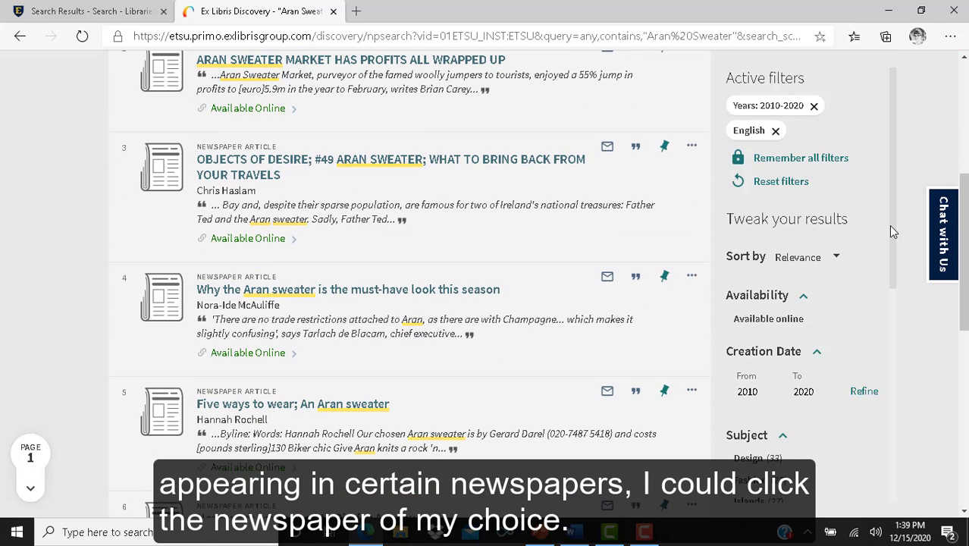
pyautogui.scroll(-3, 889, 234)
pyautogui.scroll(-4, 892, 320)
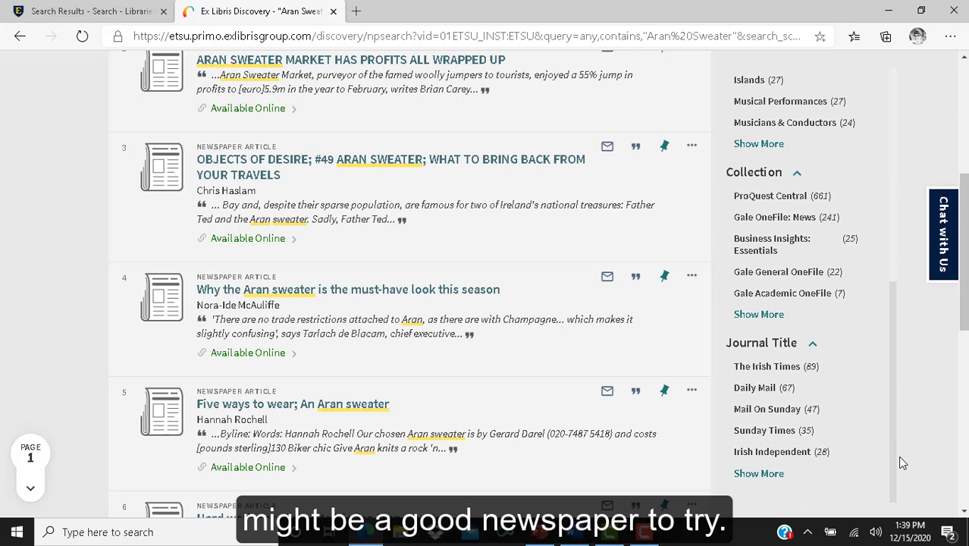
pyautogui.click(794, 367)
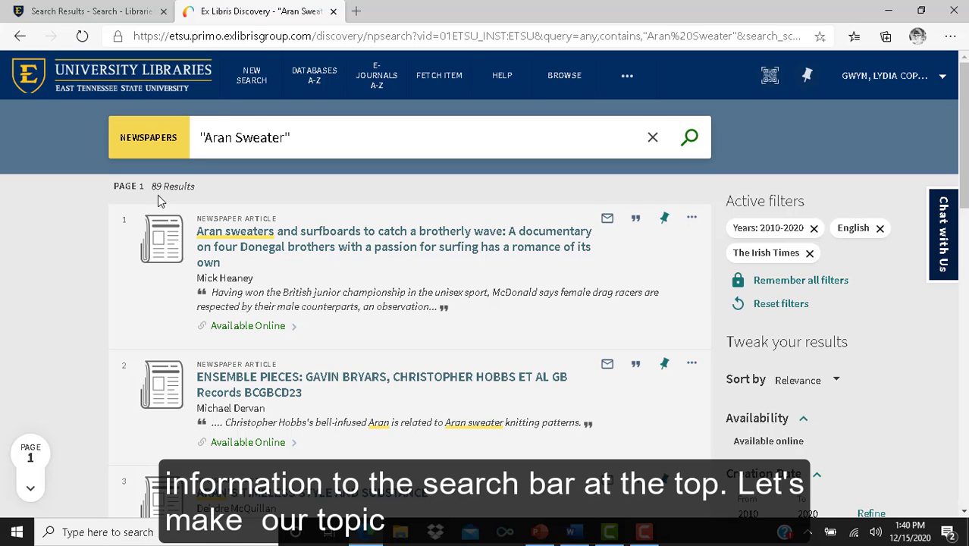
pyautogui.click(324, 146)
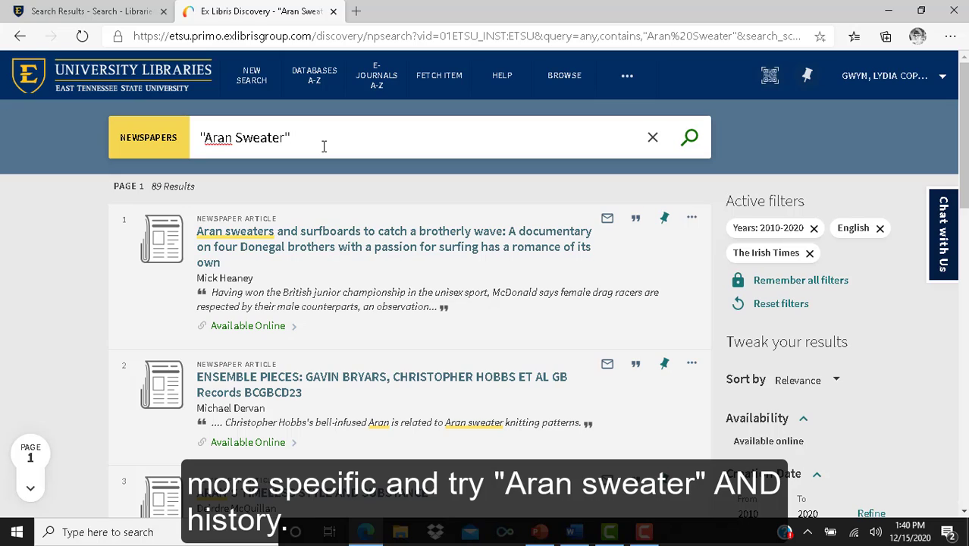
# Extend the query to "Aran Sweater" AND history and rerun the filtered newspaper search
pyautogui.write('AND')
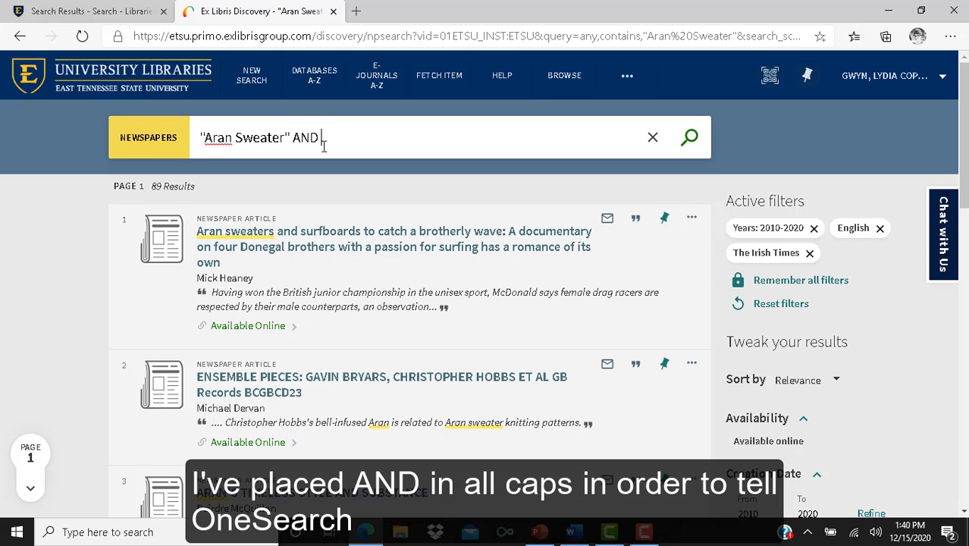
pyautogui.write(' history')
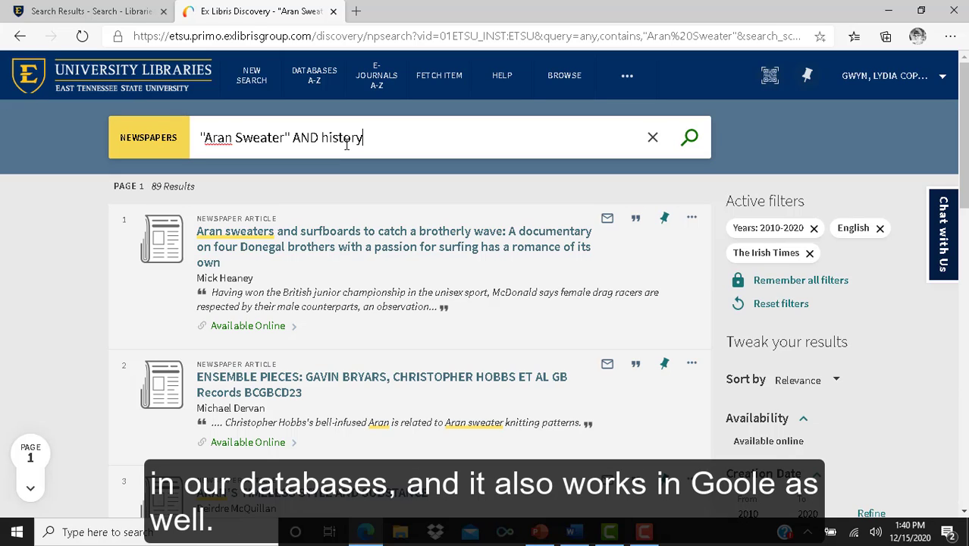
pyautogui.click(694, 140)
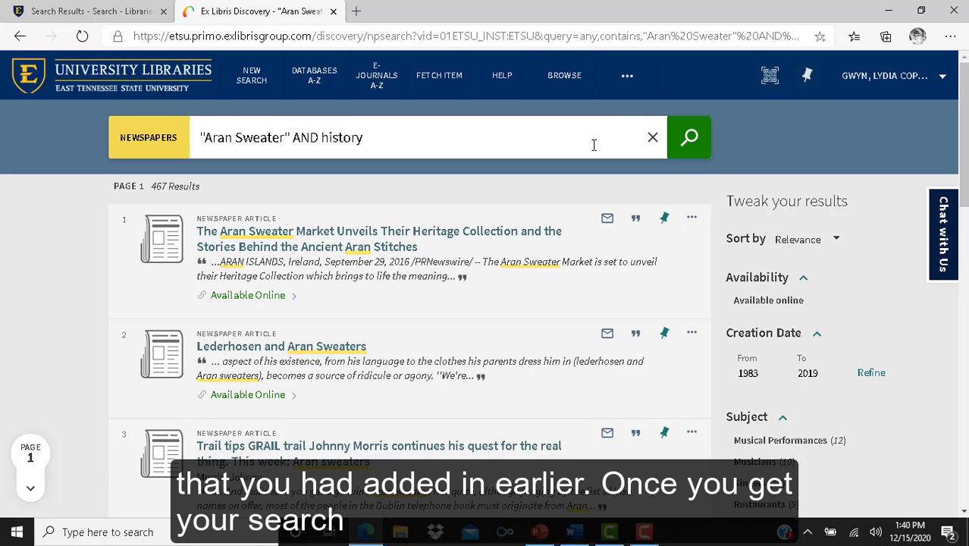
pyautogui.scroll(-3, 593, 145)
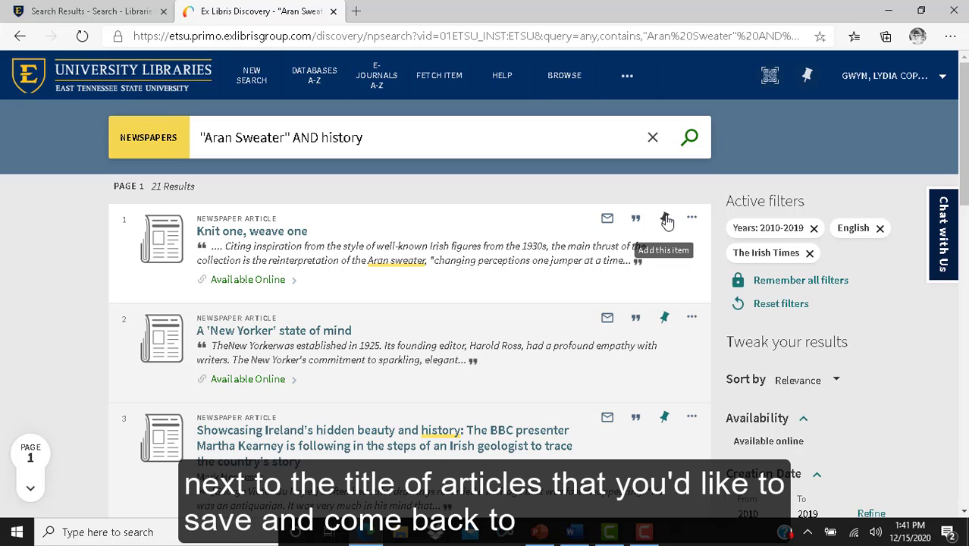
# Pin the "Knit one, weave one" article and review it in My Favorites saved records
pyautogui.click(665, 219)
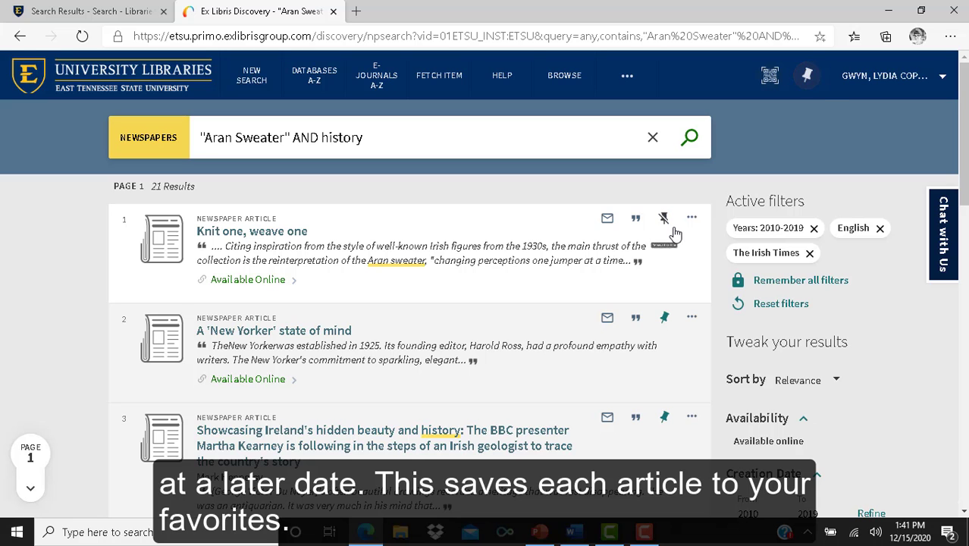
pyautogui.click(807, 75)
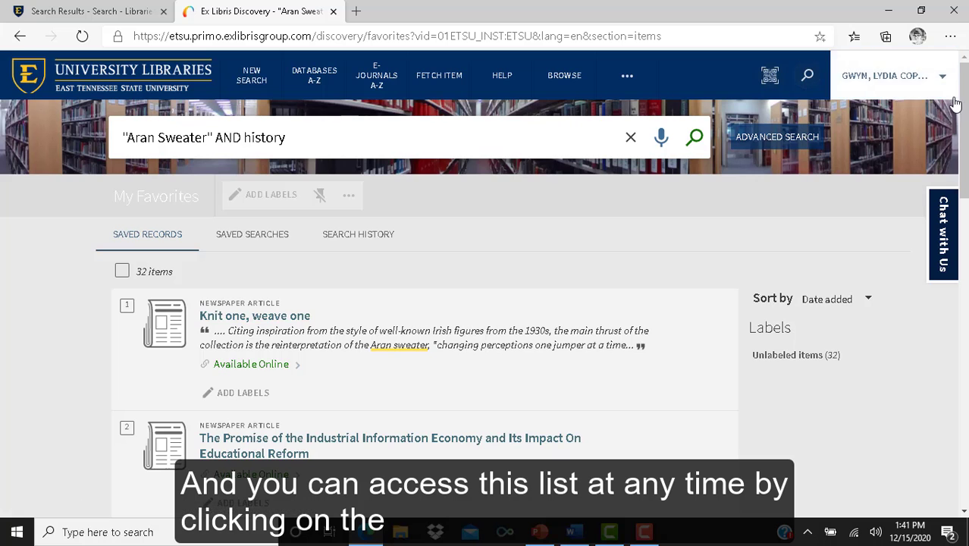
pyautogui.scroll(-3, 965, 116)
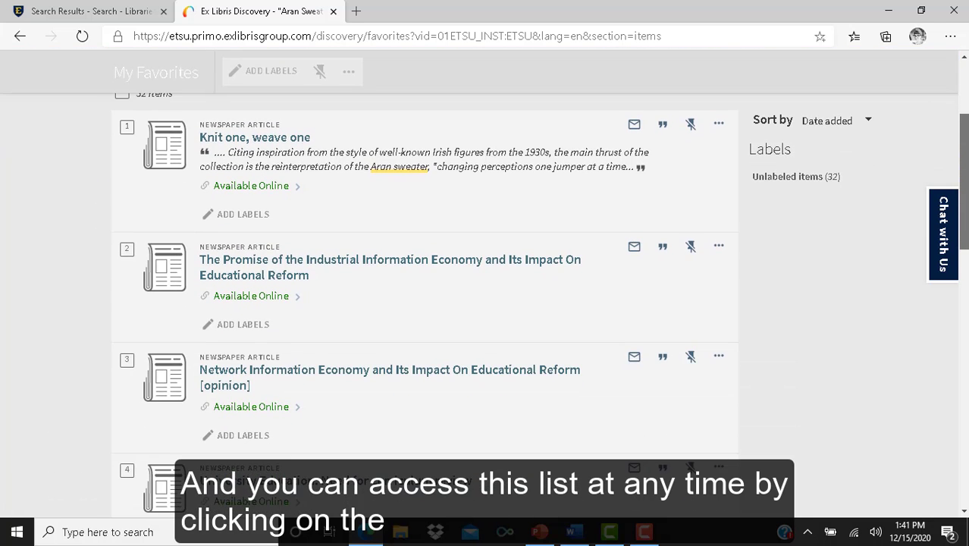
pyautogui.scroll(-2, 483, 284)
pyautogui.scroll(-2, 484, 285)
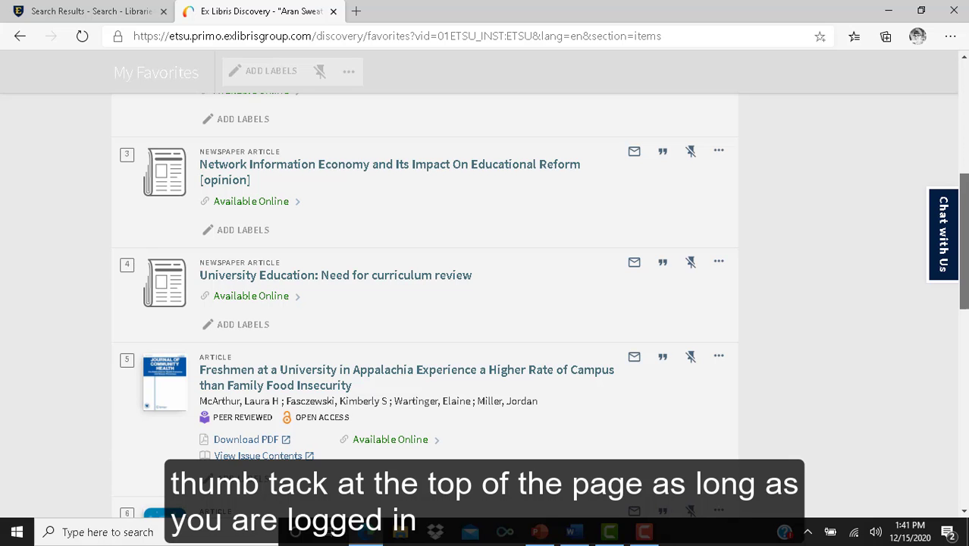
pyautogui.scroll(5, 484, 284)
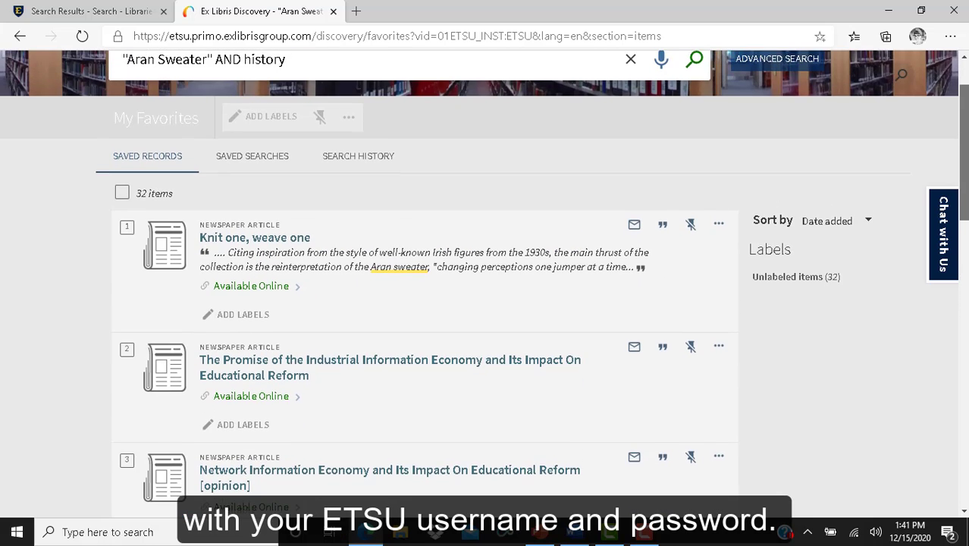
pyautogui.scroll(1, 484, 284)
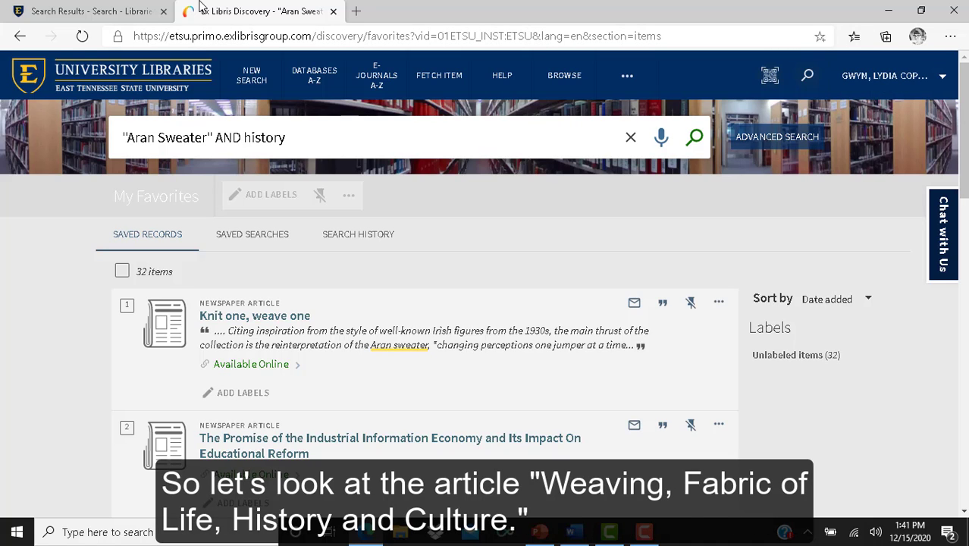
# Return to the results and open "Weaving fabric of life, history and culture" via ProQuest Central
pyautogui.click(22, 37)
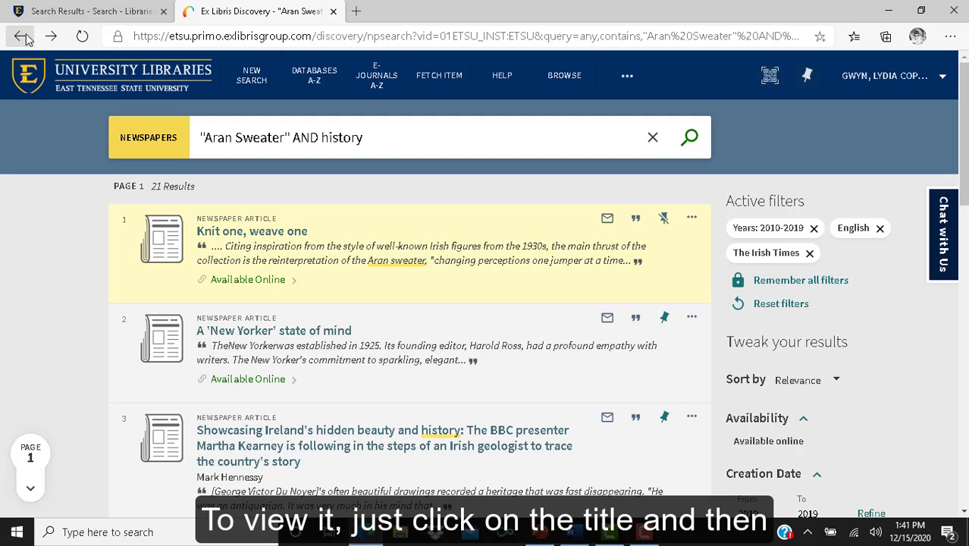
pyautogui.scroll(-10, 485, 273)
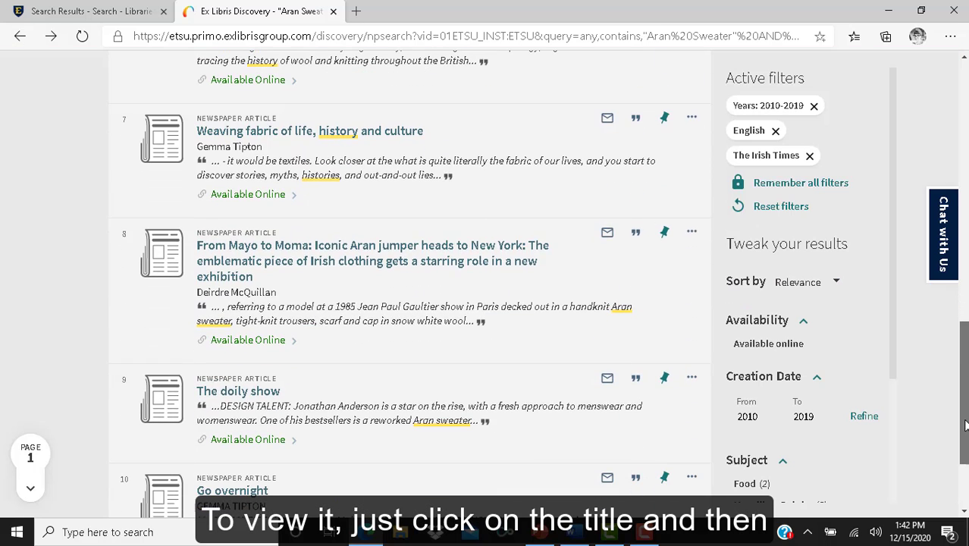
pyautogui.click(412, 132)
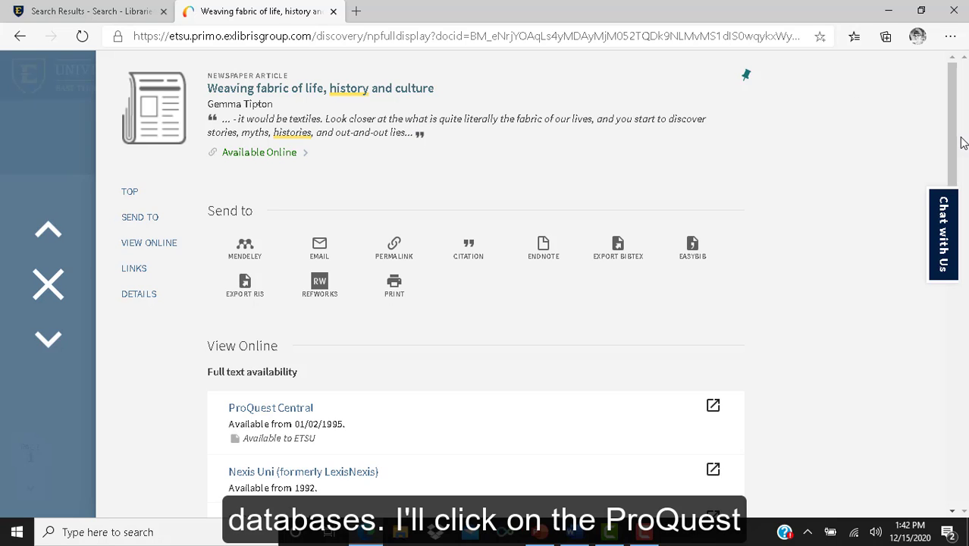
pyautogui.moveTo(952, 113); pyautogui.dragTo(954, 208)
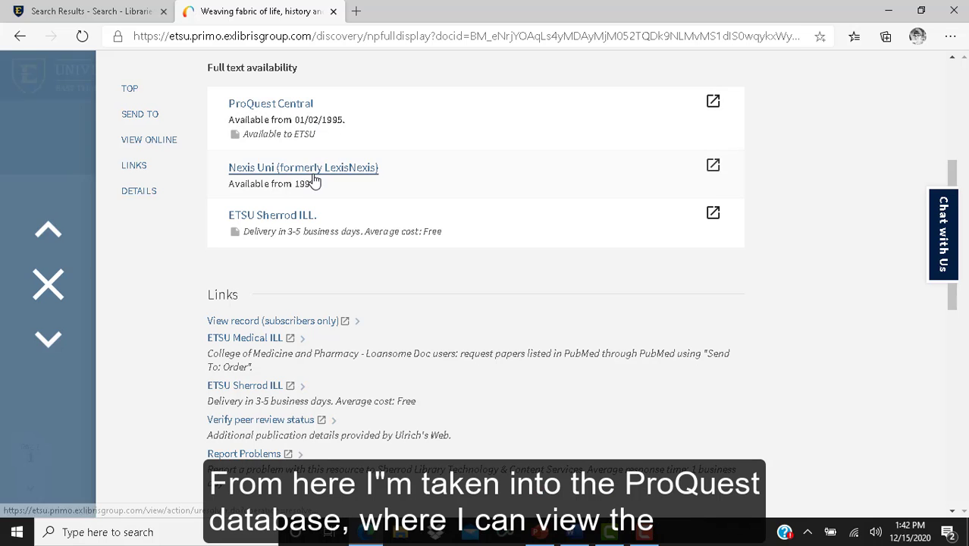
pyautogui.click(287, 109)
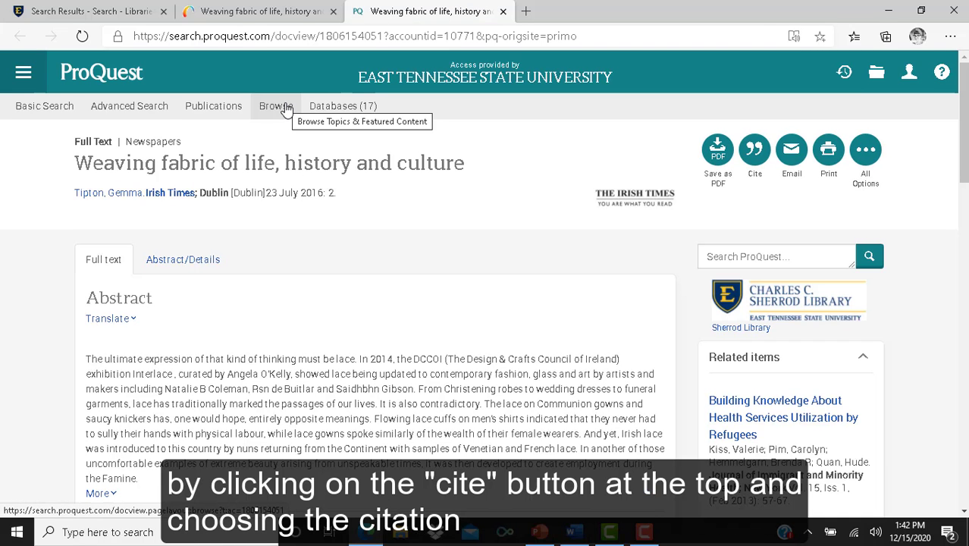
# Show the article's citation in APA 7th style, then open the All Options save menu
pyautogui.scroll(-1, 546, 106)
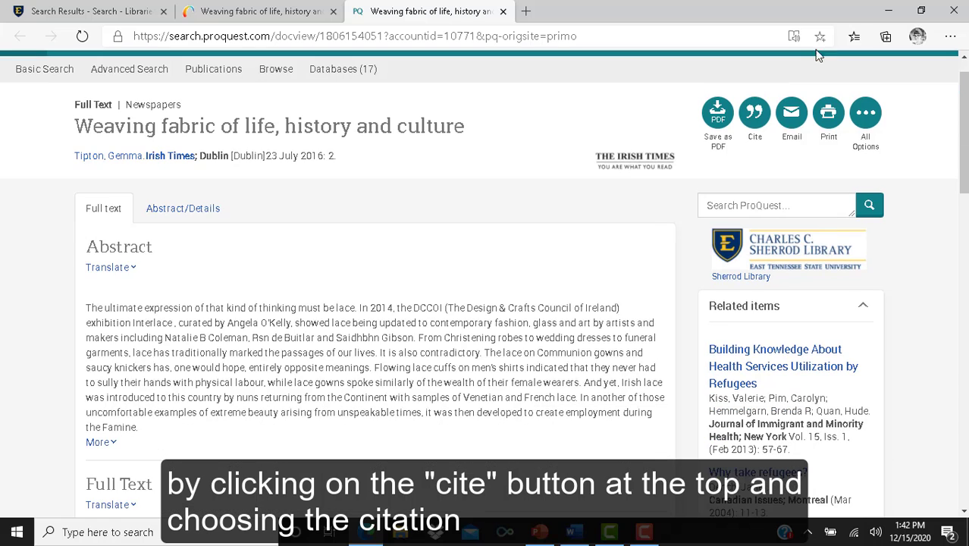
pyautogui.click(753, 127)
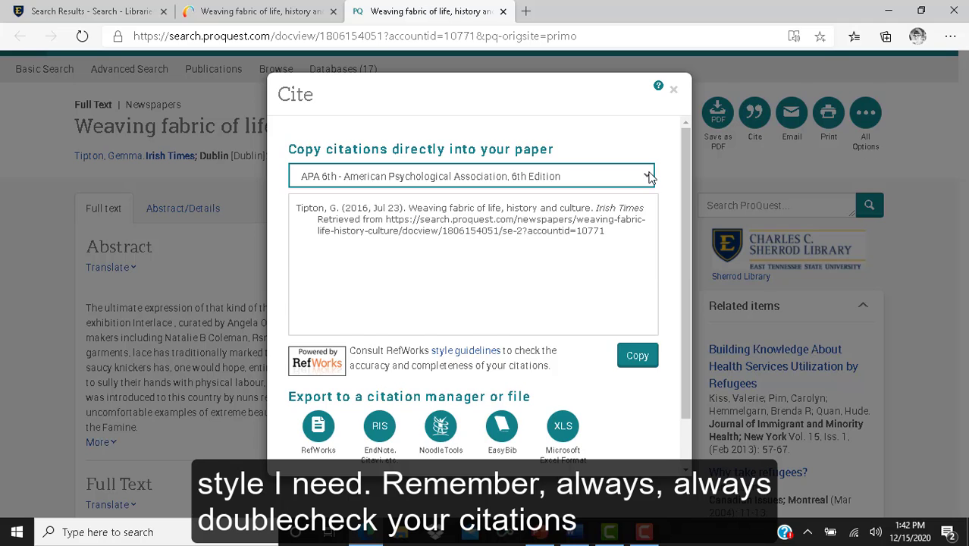
pyautogui.click(646, 175)
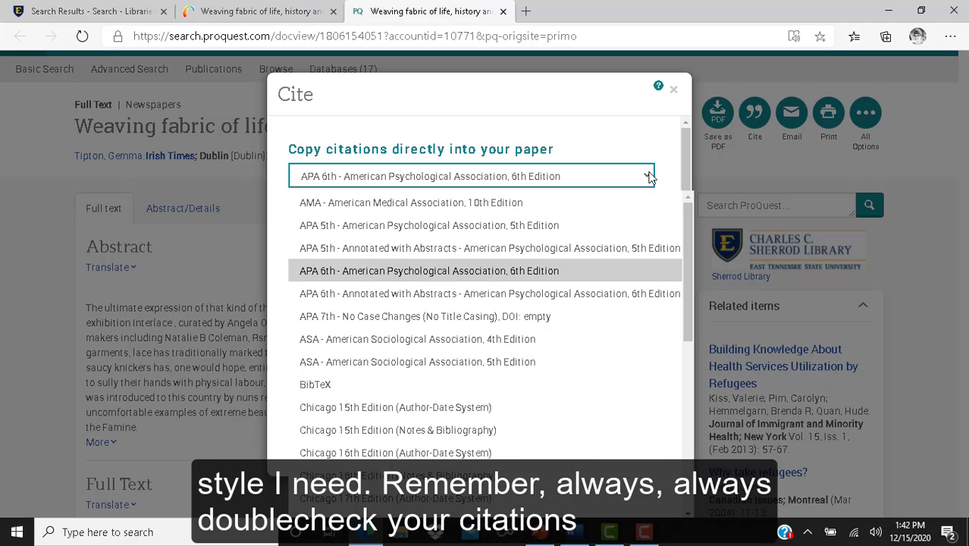
pyautogui.click(485, 321)
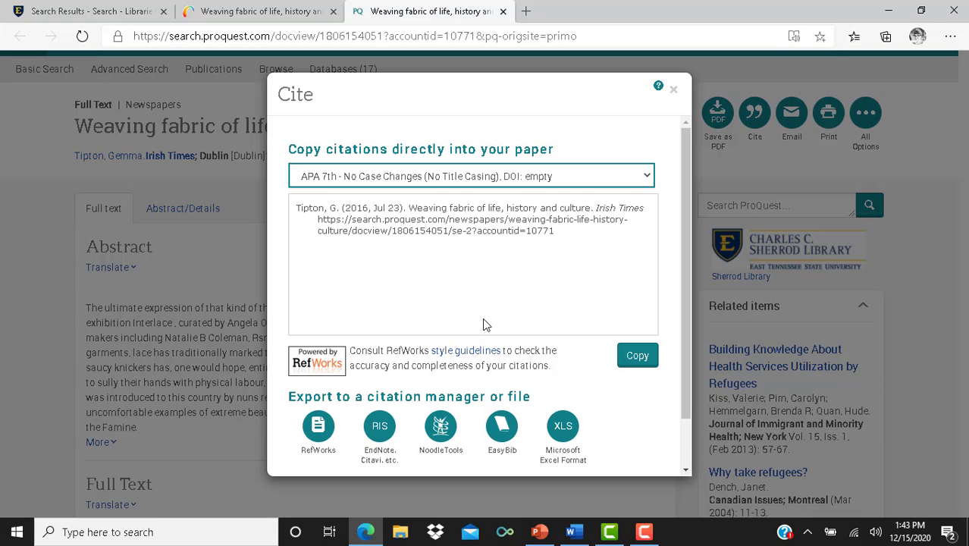
pyautogui.press('Escape')
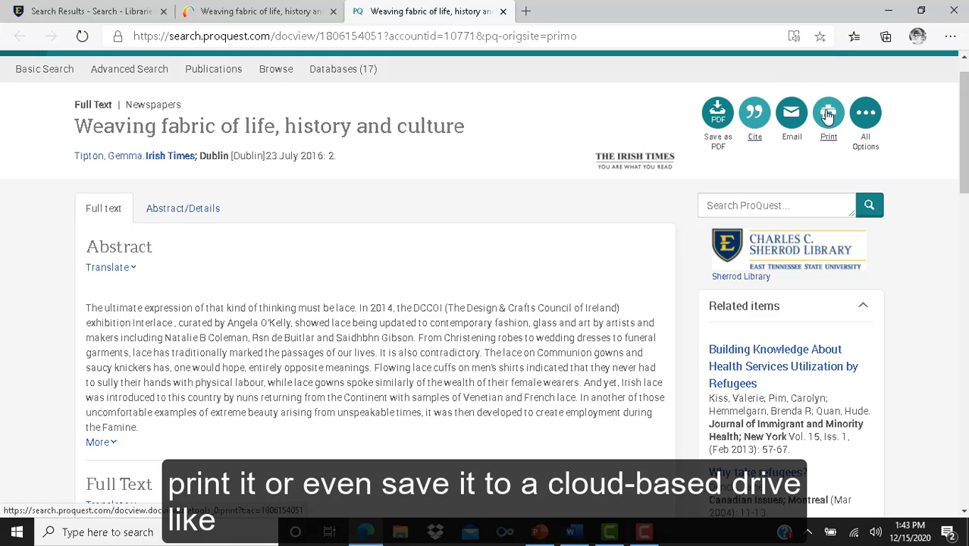
pyautogui.click(870, 114)
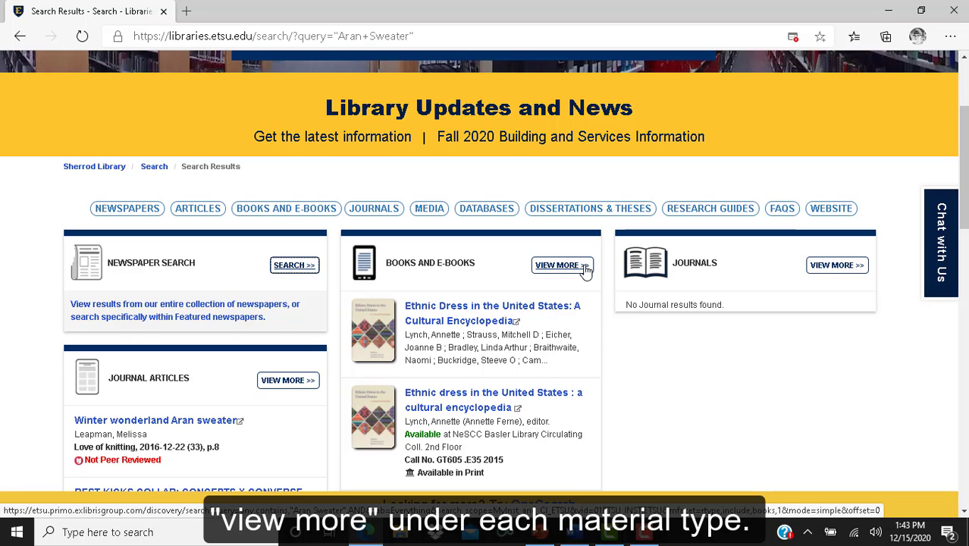
# Expand the Books and E-Books results for Aran Sweater and open the 'Ethnic Dress in the United States' ebook record
pyautogui.click(577, 270)
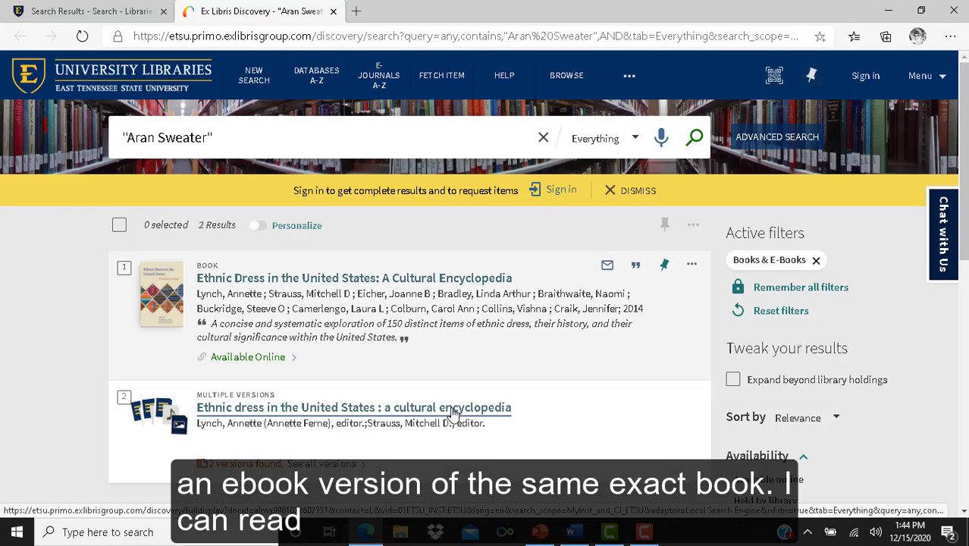
pyautogui.click(439, 280)
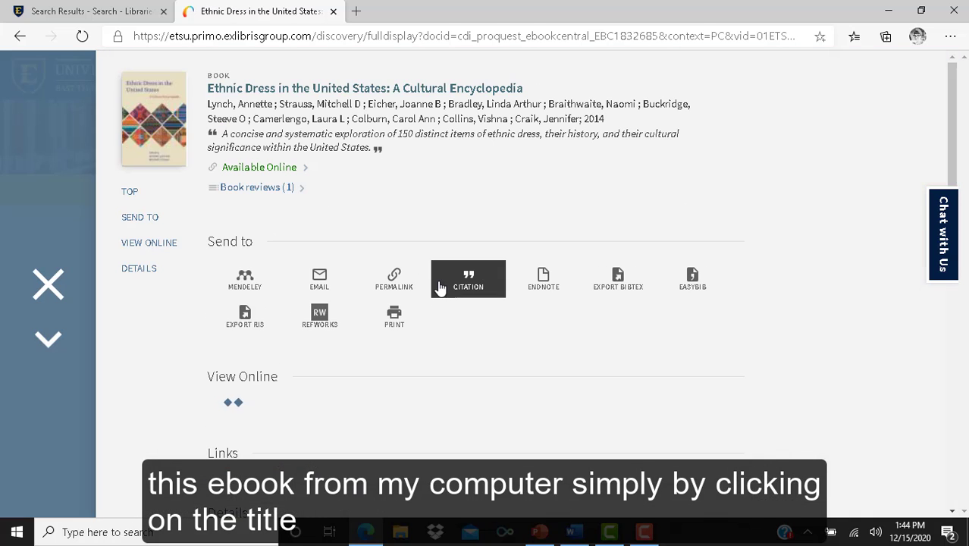